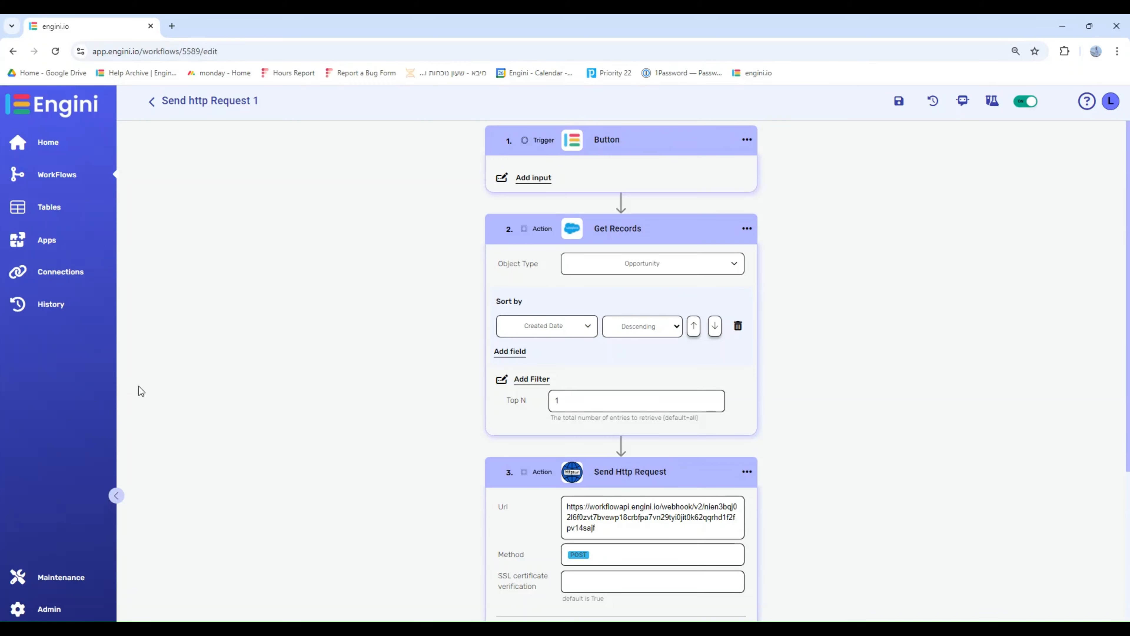
- Review the available Body Type and Authentication options in the Send Http Request action
scroll(621, 356, down, 5)
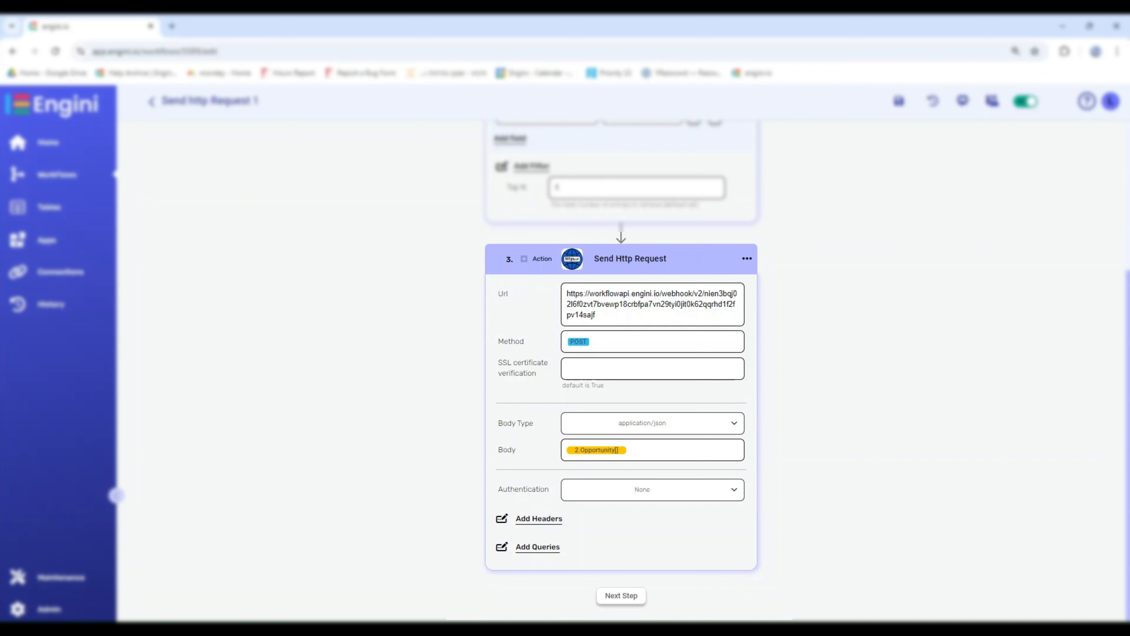
click(733, 428)
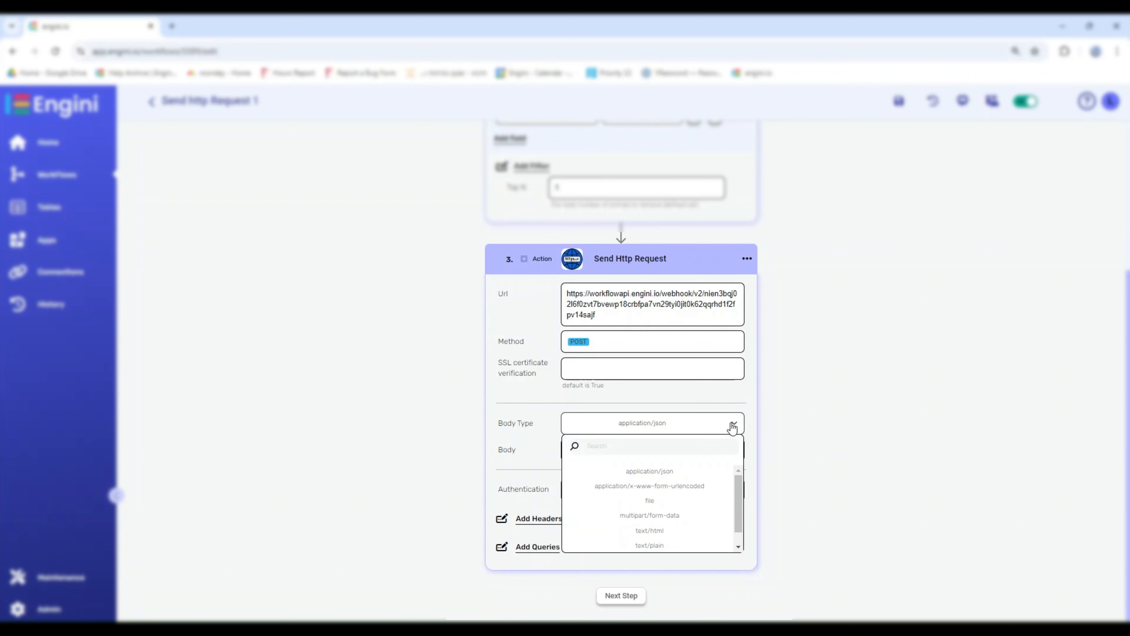
click(733, 427)
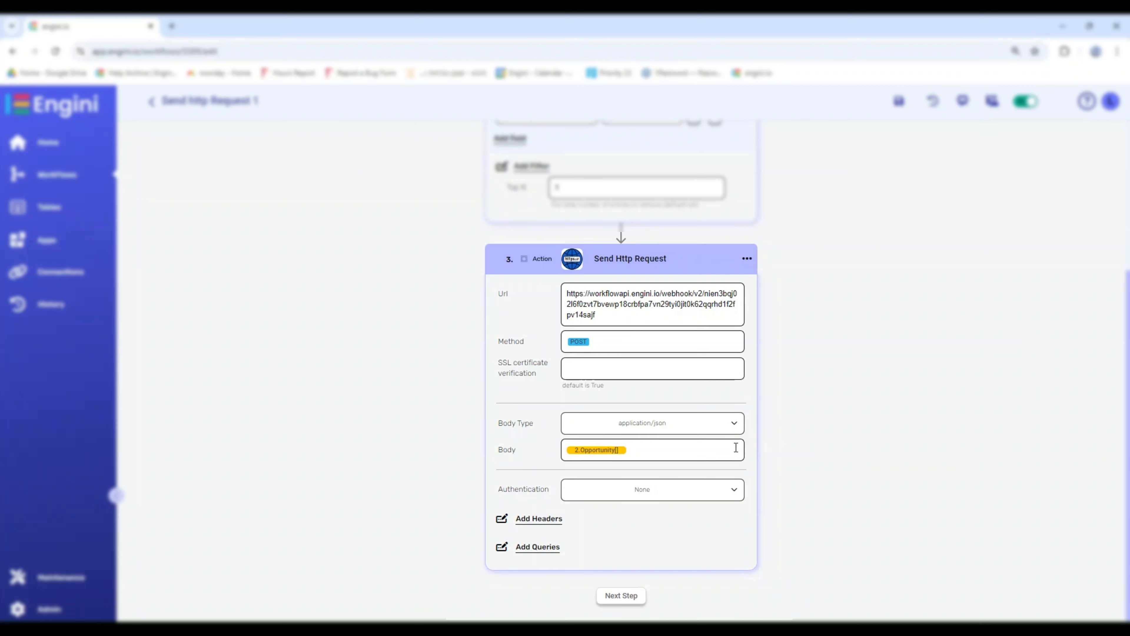
click(735, 490)
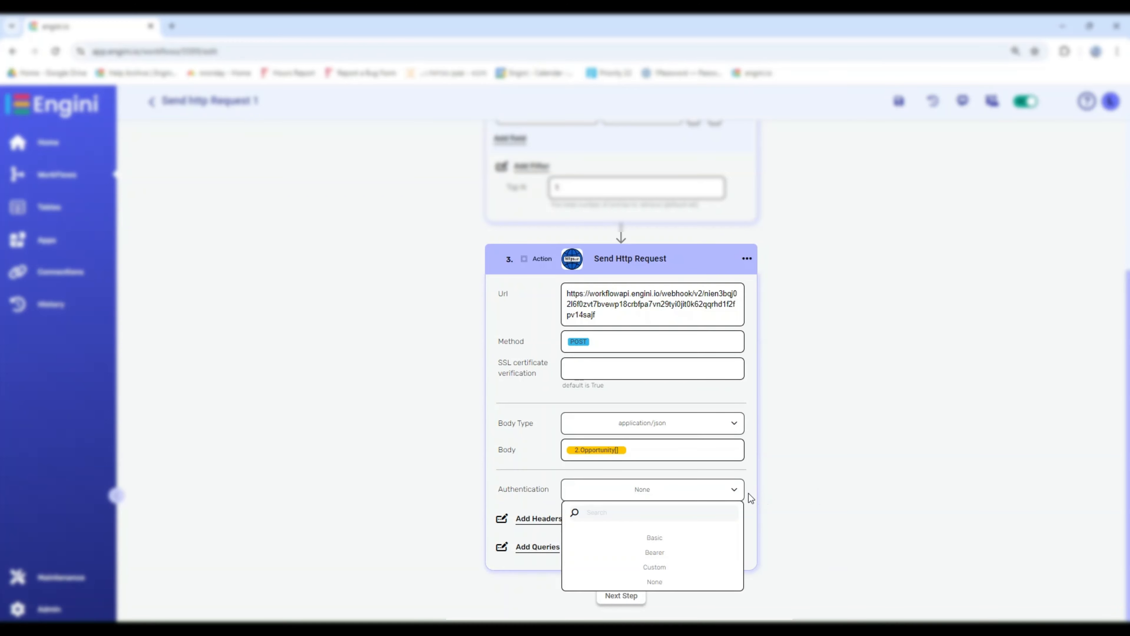
click(738, 493)
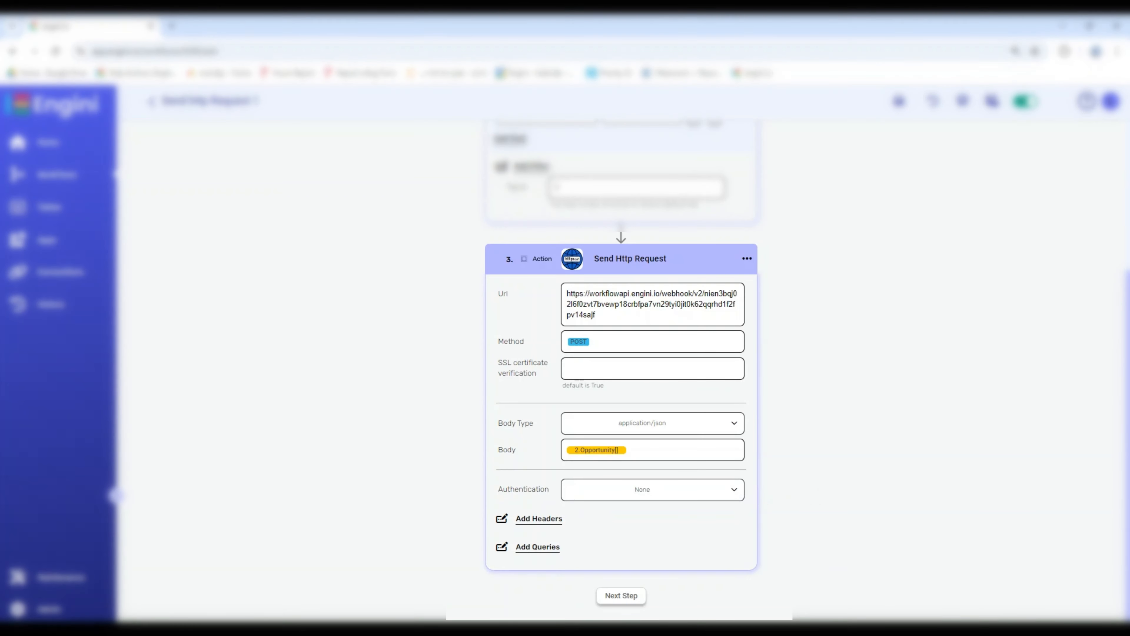
- Add headers and queries sections to the Send Http Request action
click(555, 520)
click(534, 608)
scroll(534, 608, down, 3)
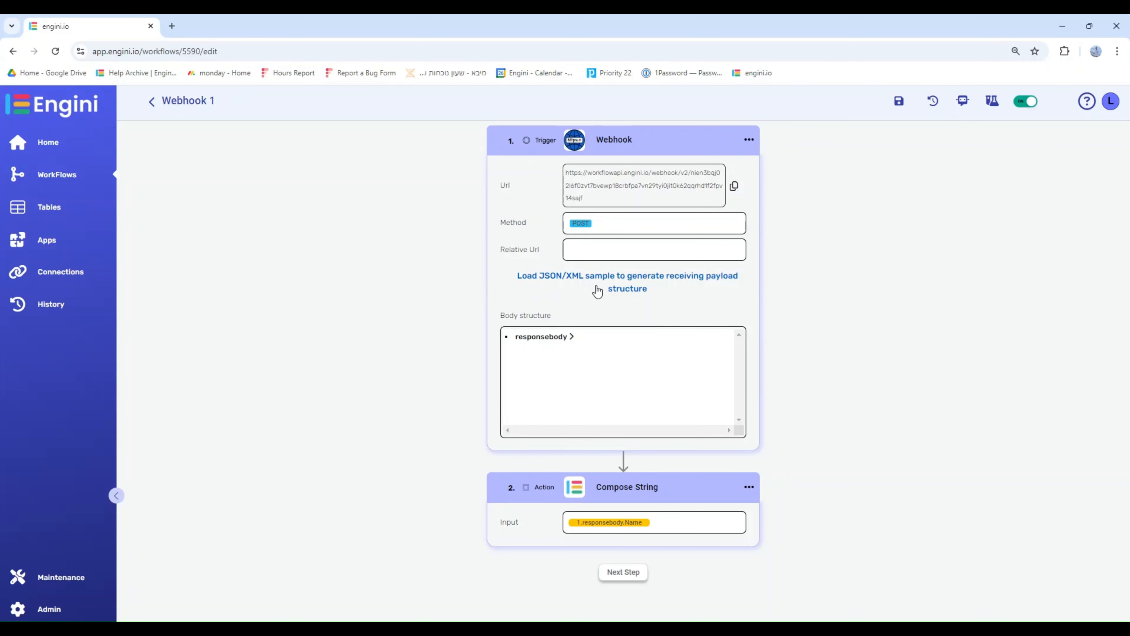
- Generate the Webhook trigger's body structure in Webhook 1 from the sample Opportunity JSON payload
click(613, 283)
drag(704, 390, 718, 291)
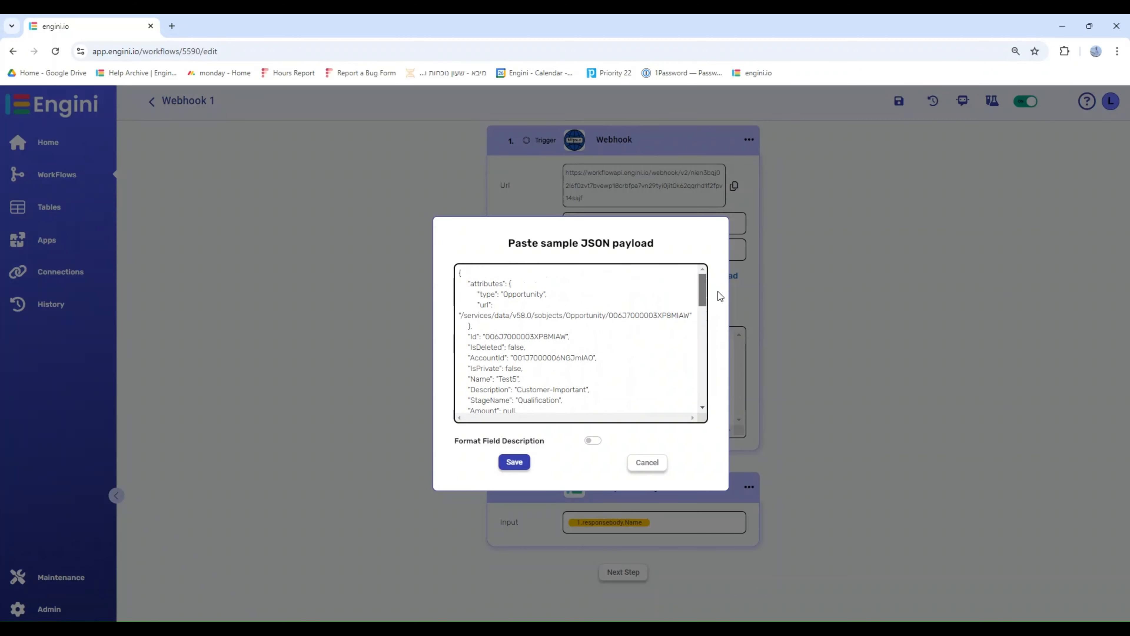
click(513, 463)
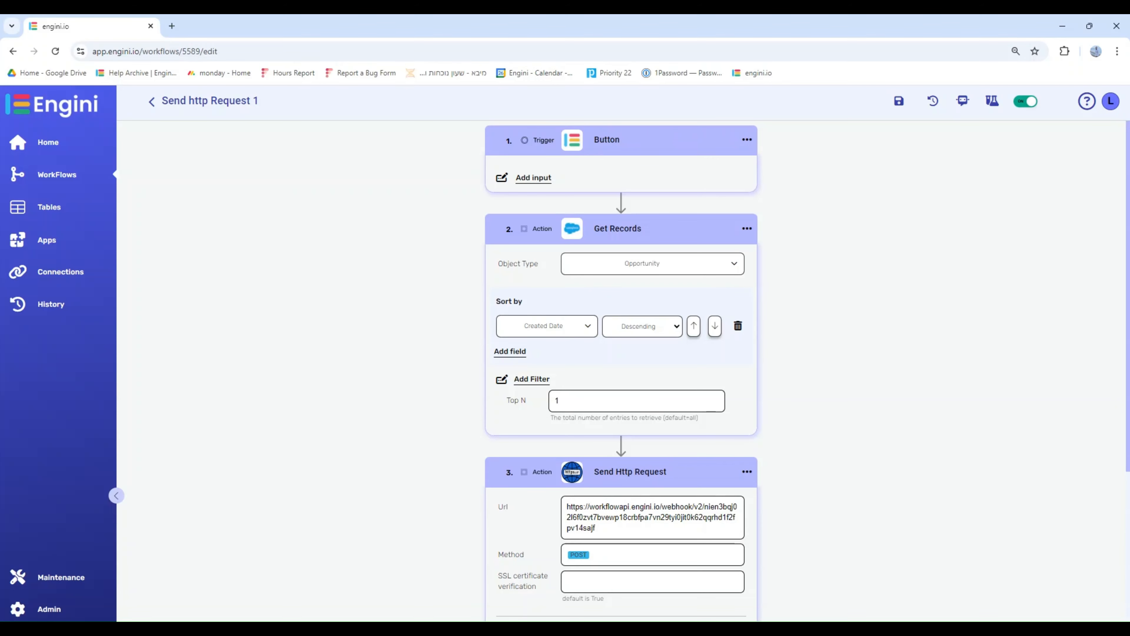
- Save the Send http Request 1 workflow and run a manual test of it
click(898, 106)
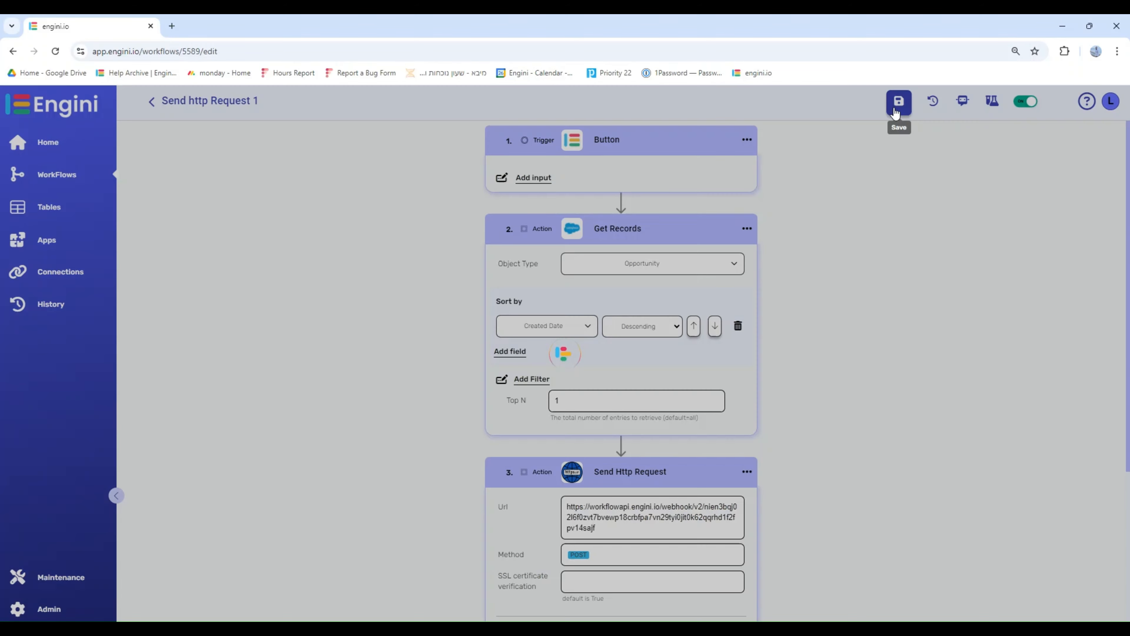
click(992, 103)
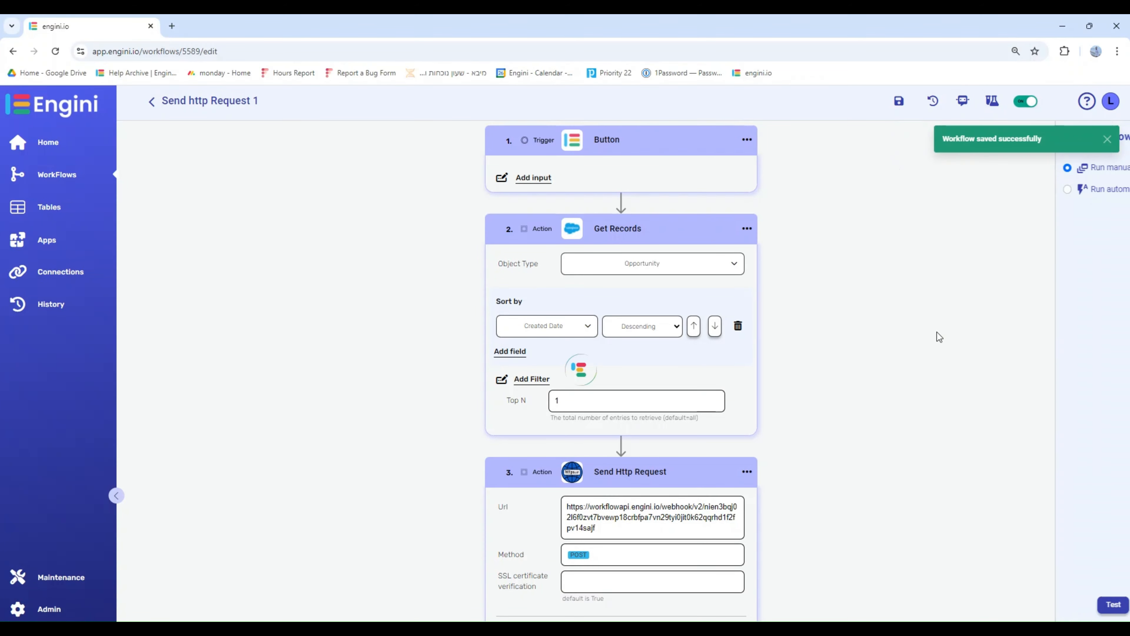
click(1003, 605)
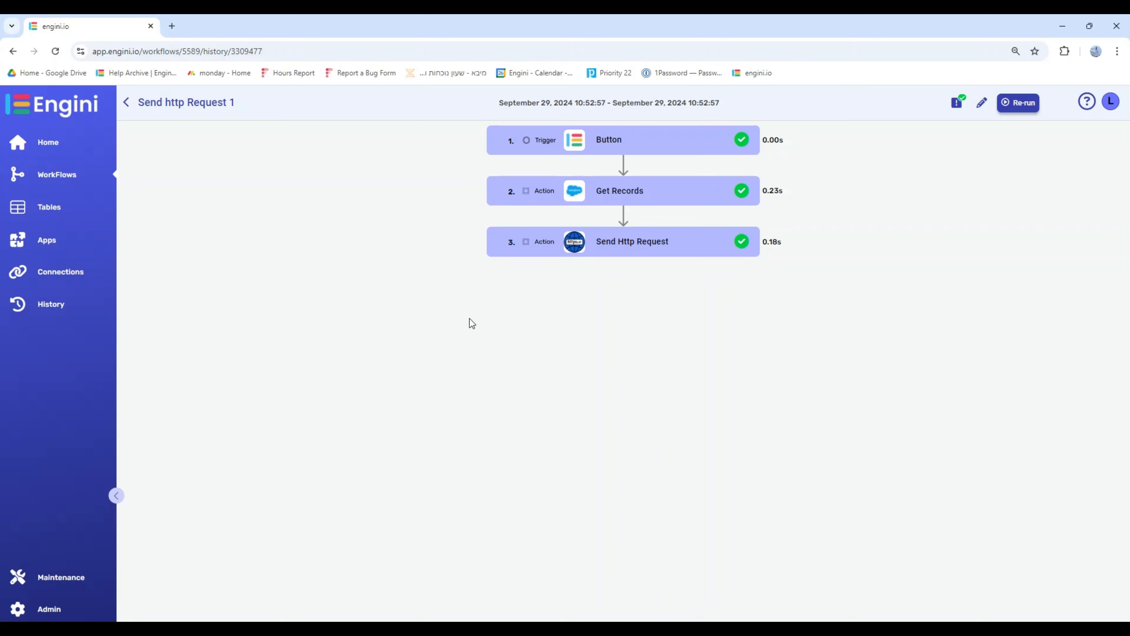
- Expand the Button, Get Records and Send Http Request steps in the run log and view the HTTP request's full incoming response
click(653, 133)
click(650, 225)
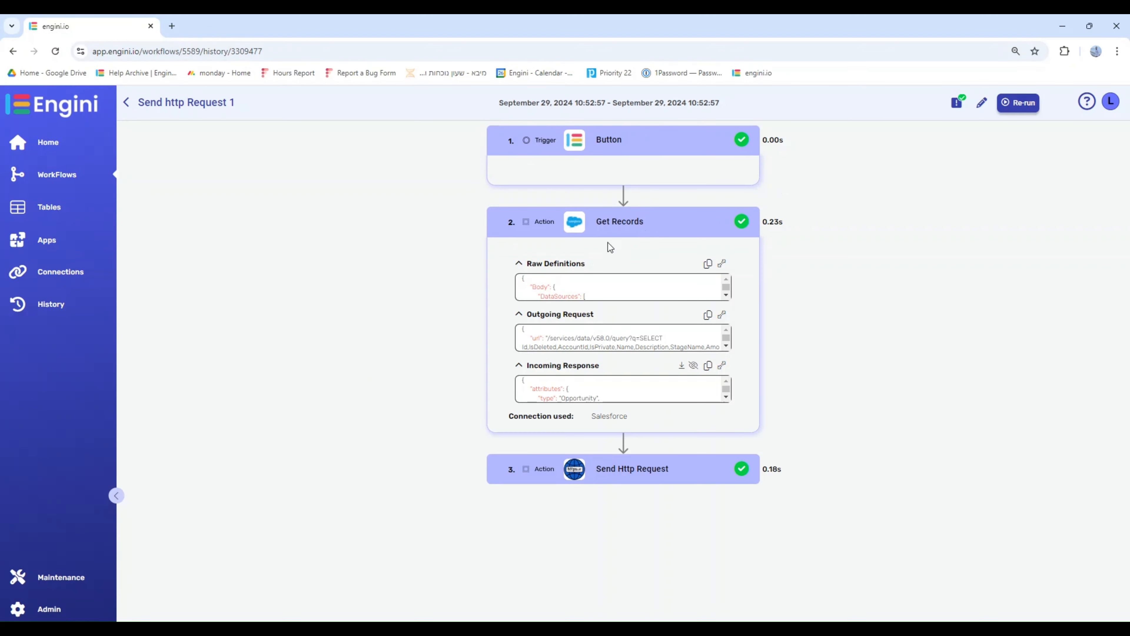
click(626, 478)
scroll(459, 464, down, 1)
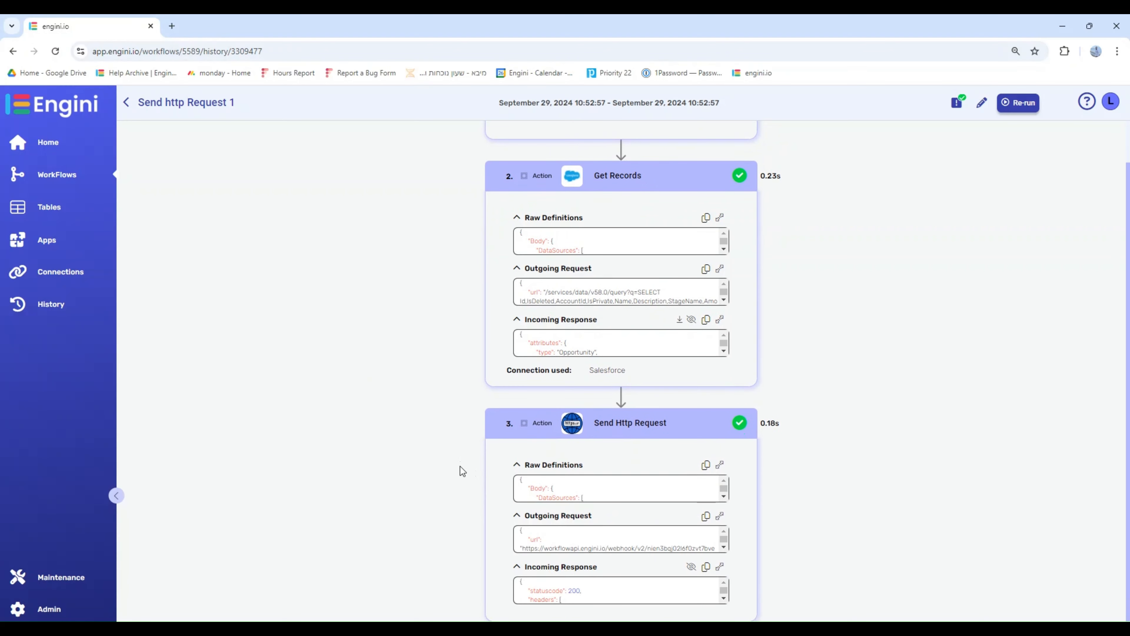
click(721, 567)
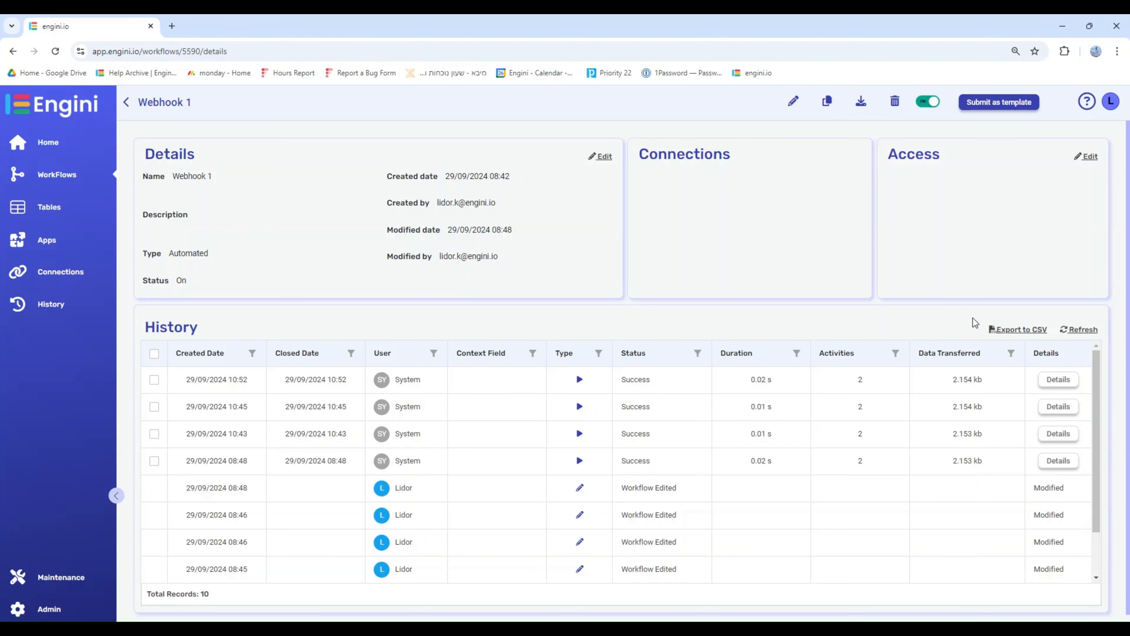
- Open the details of Webhook 1's latest run and expand its Webhook and Compose String steps
click(1073, 380)
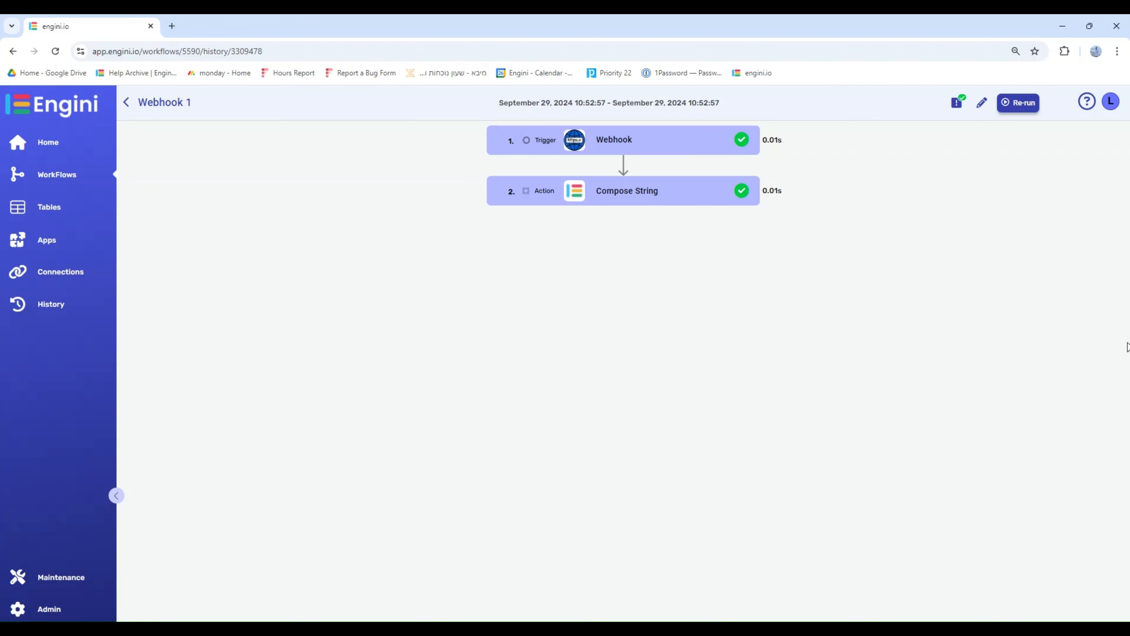
click(639, 142)
click(641, 328)
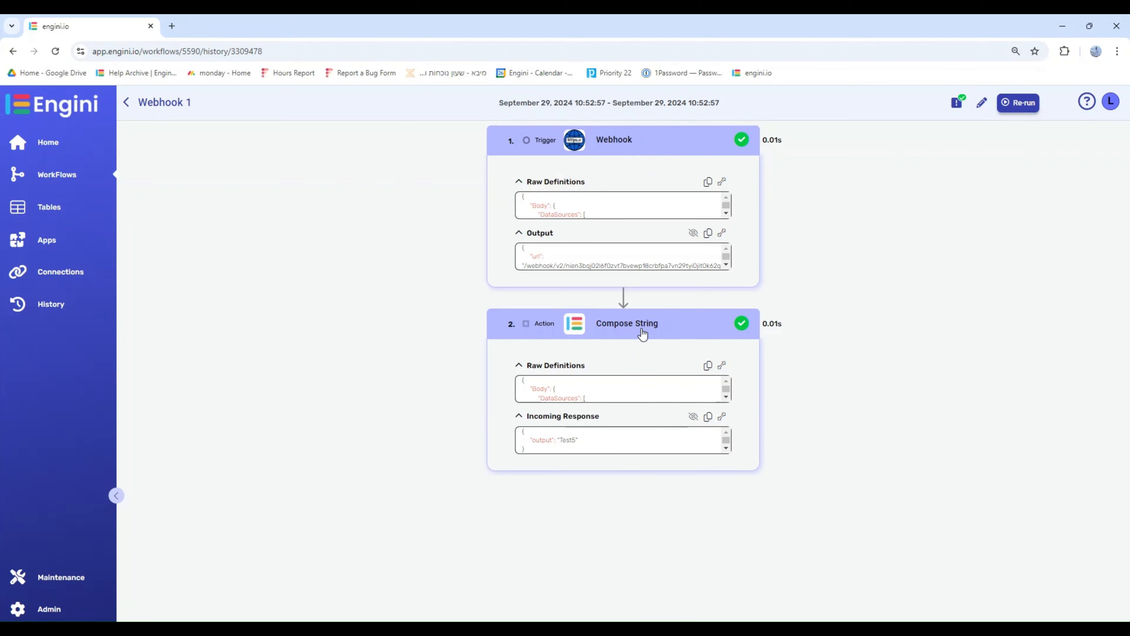
- Examine the Webhook trigger's full output and the Compose String action's full incoming response
click(722, 233)
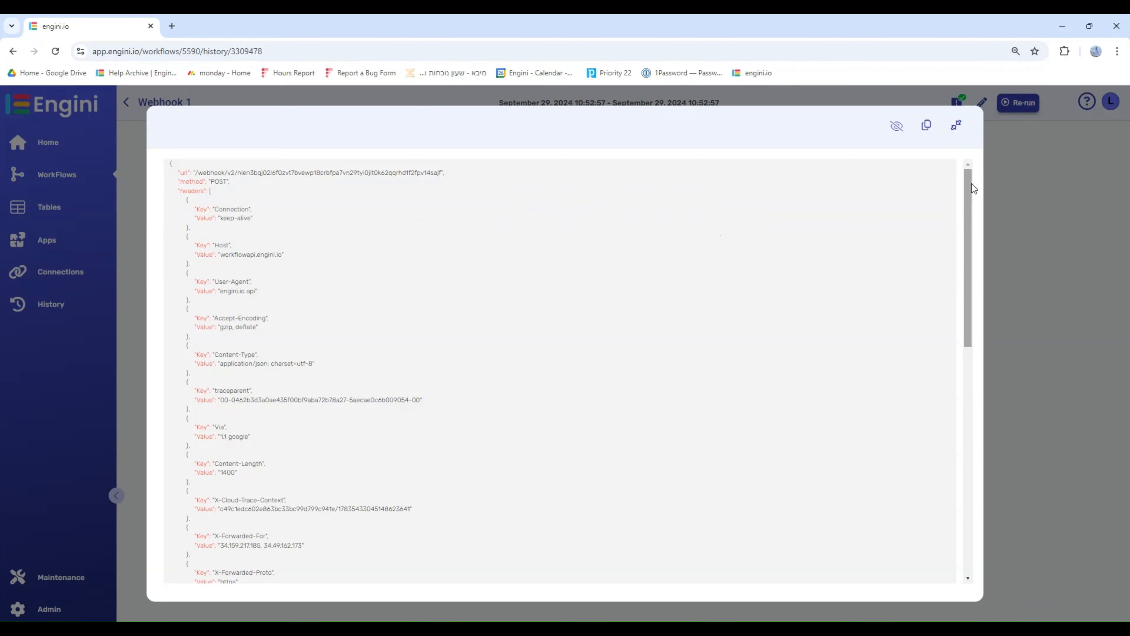
drag(971, 184, 981, 411)
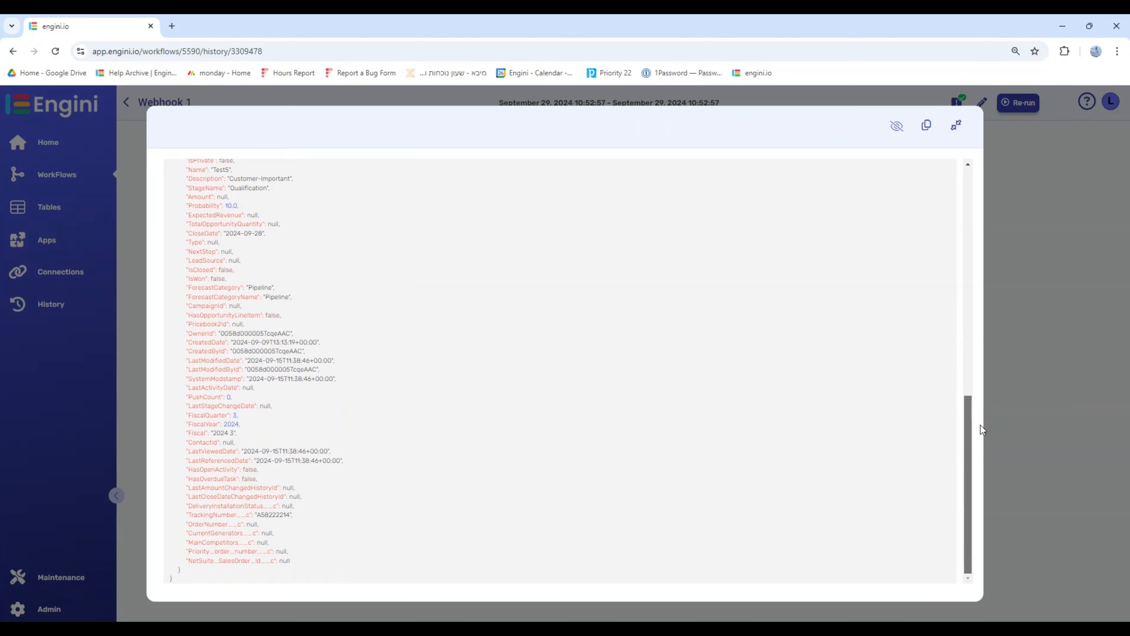
click(957, 127)
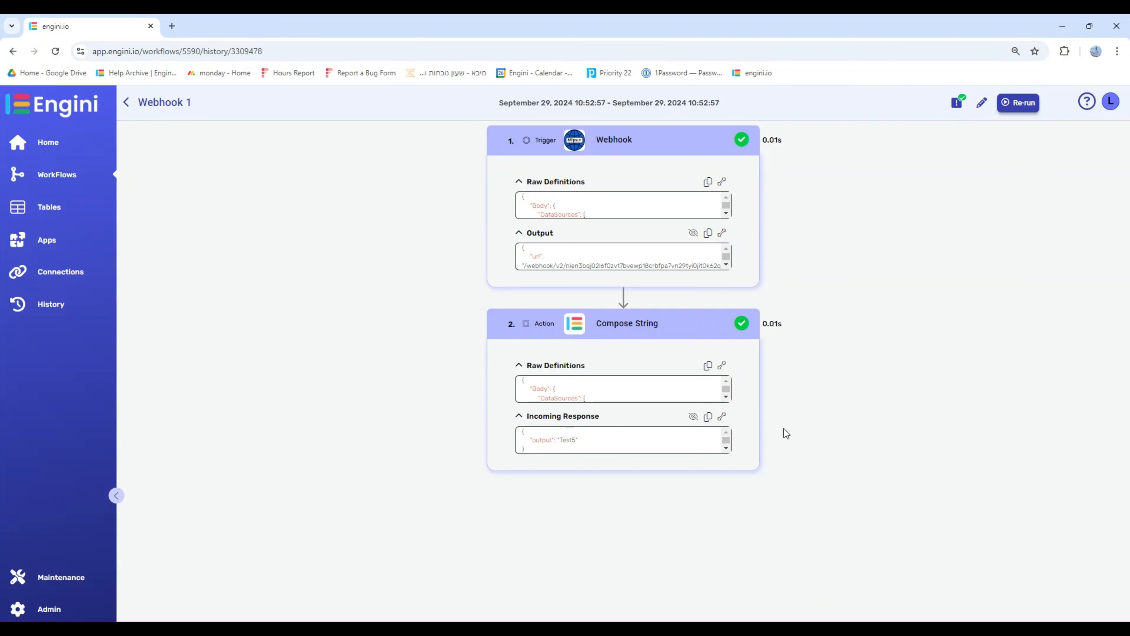
click(722, 416)
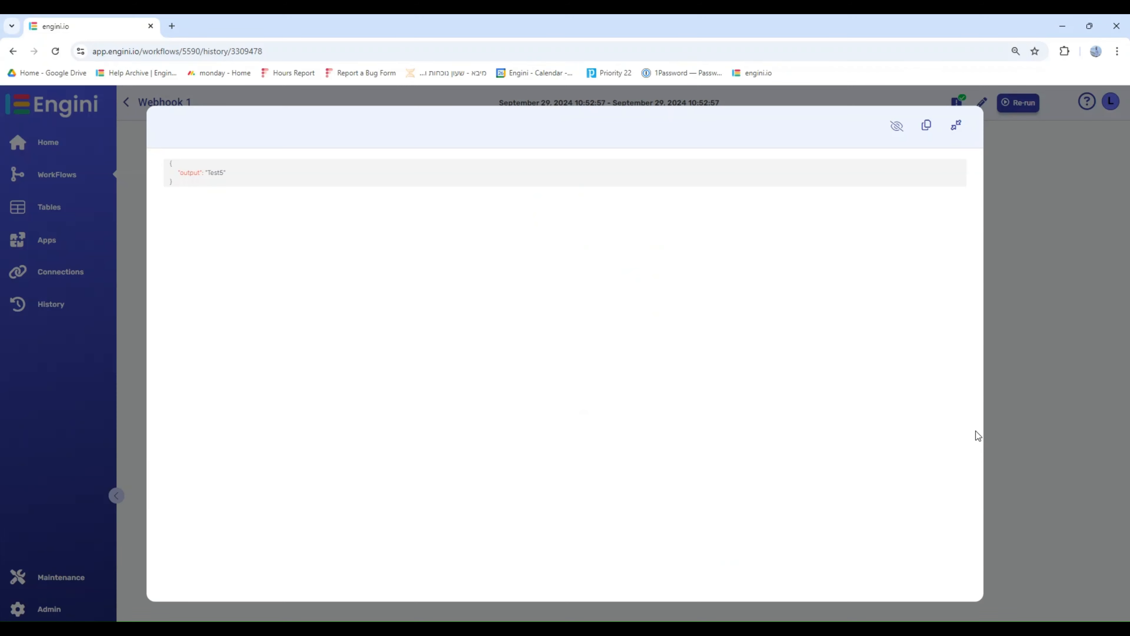
click(956, 129)
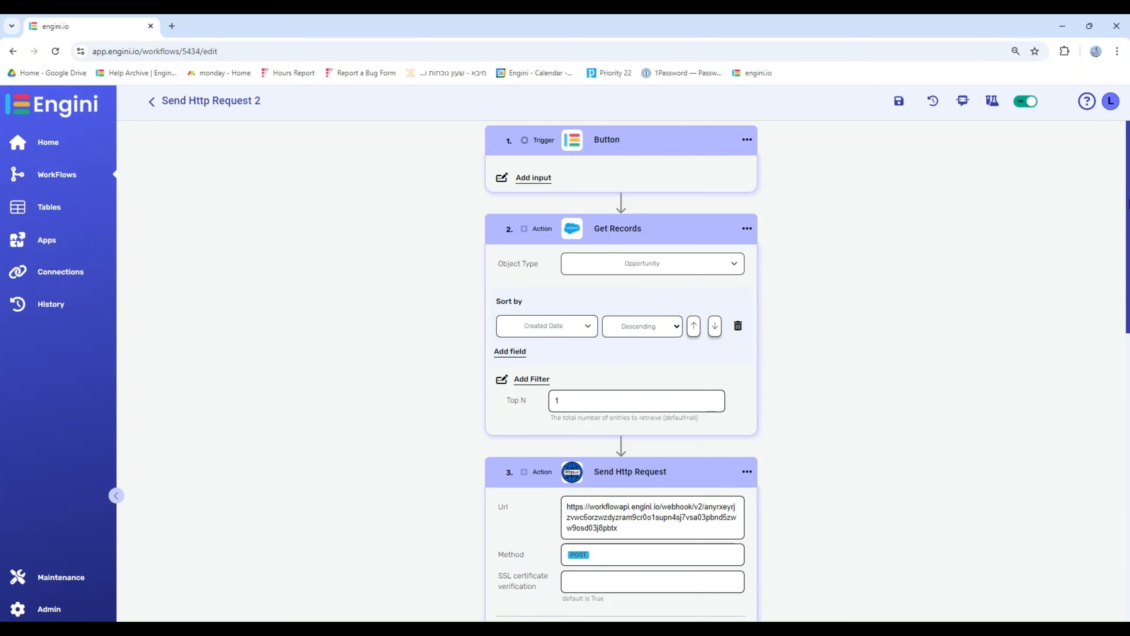
- Generate the Parse JSON / XML response structure in Send Http Request 2 from the sample payload { "message": "Engini is great!" }
drag(1128, 205, 1128, 503)
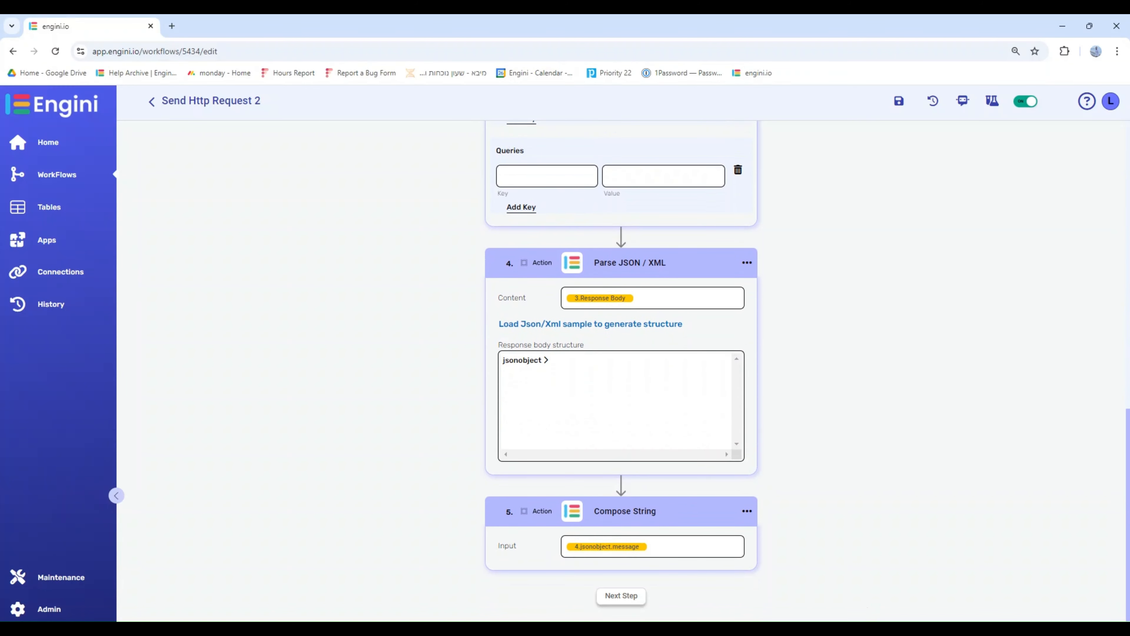
click(524, 324)
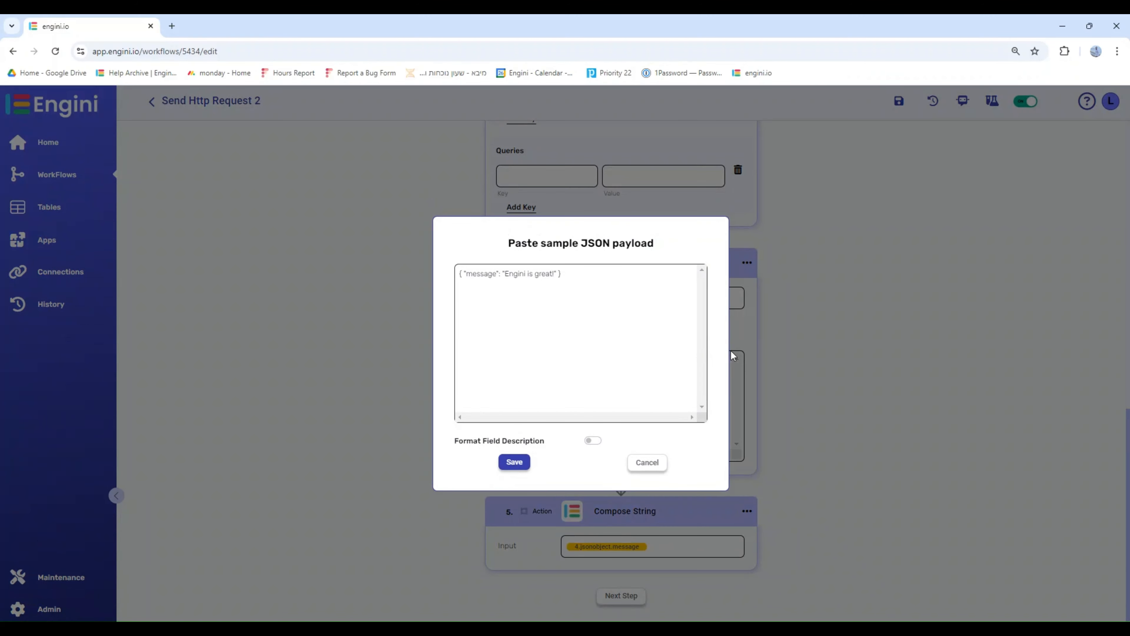
click(512, 465)
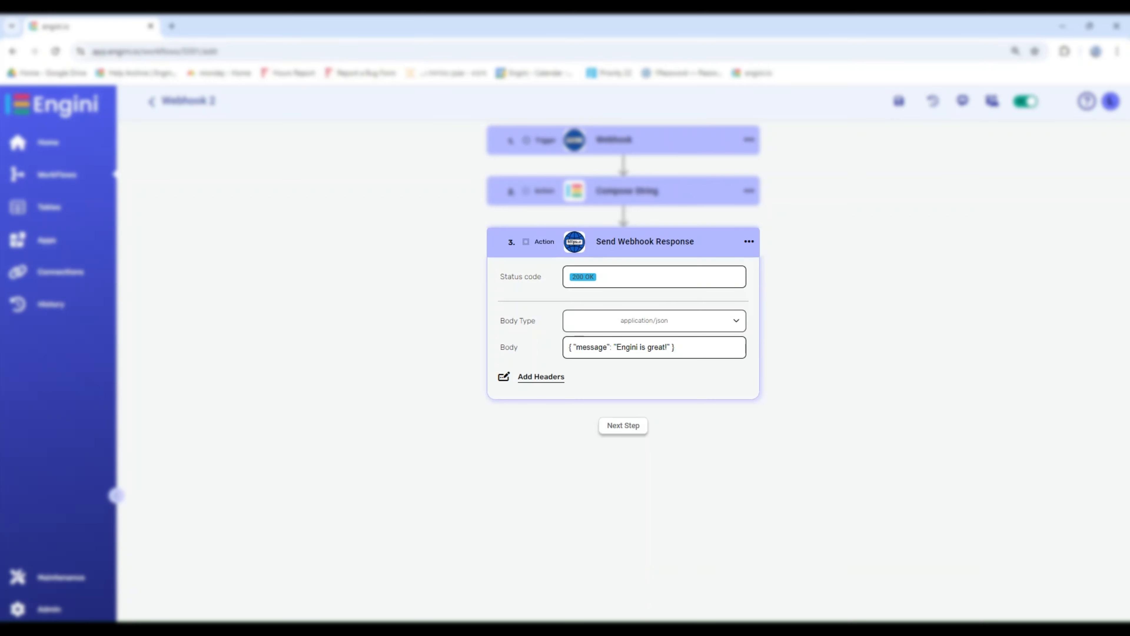
- Review the available Status code and Body Type options in Webhook 2's Send Webhook Response action
click(665, 273)
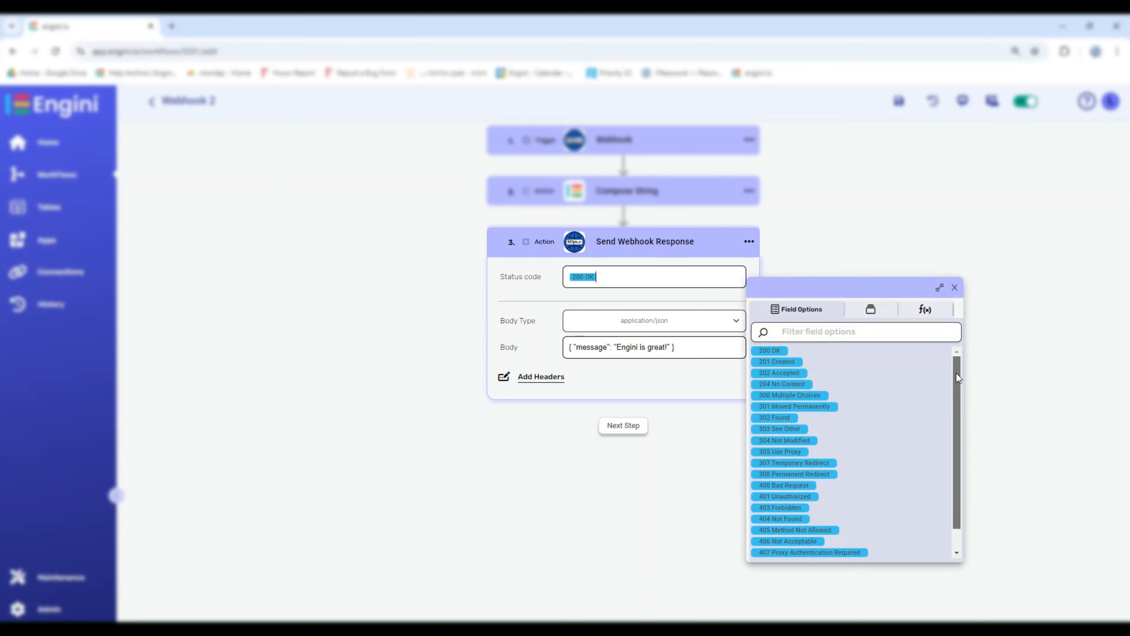
drag(963, 382, 961, 396)
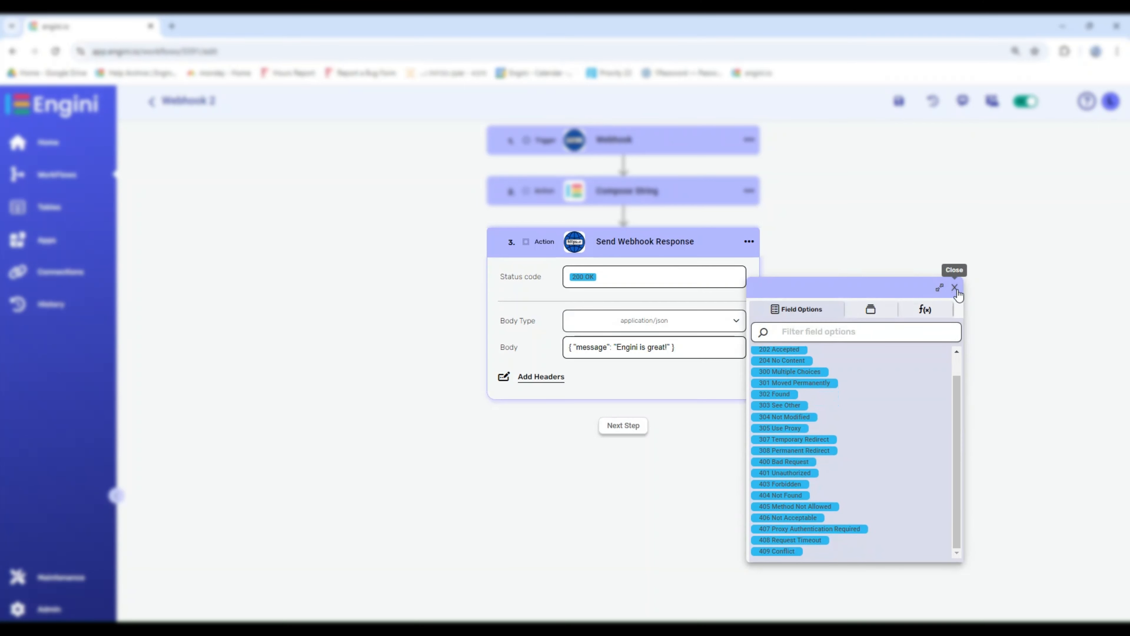
click(955, 288)
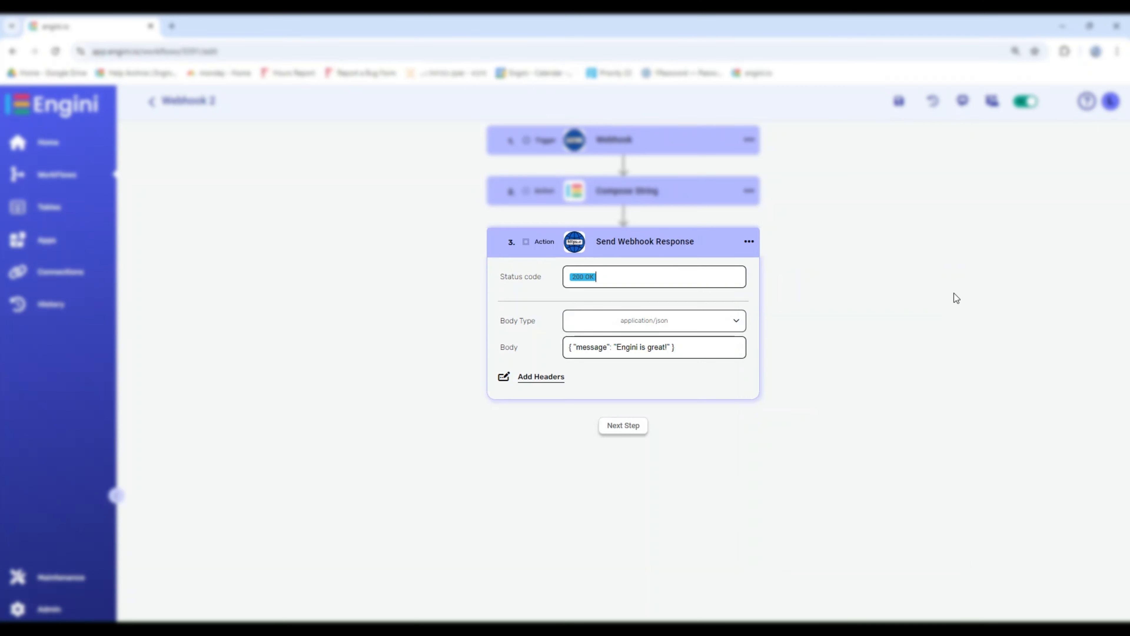
click(736, 322)
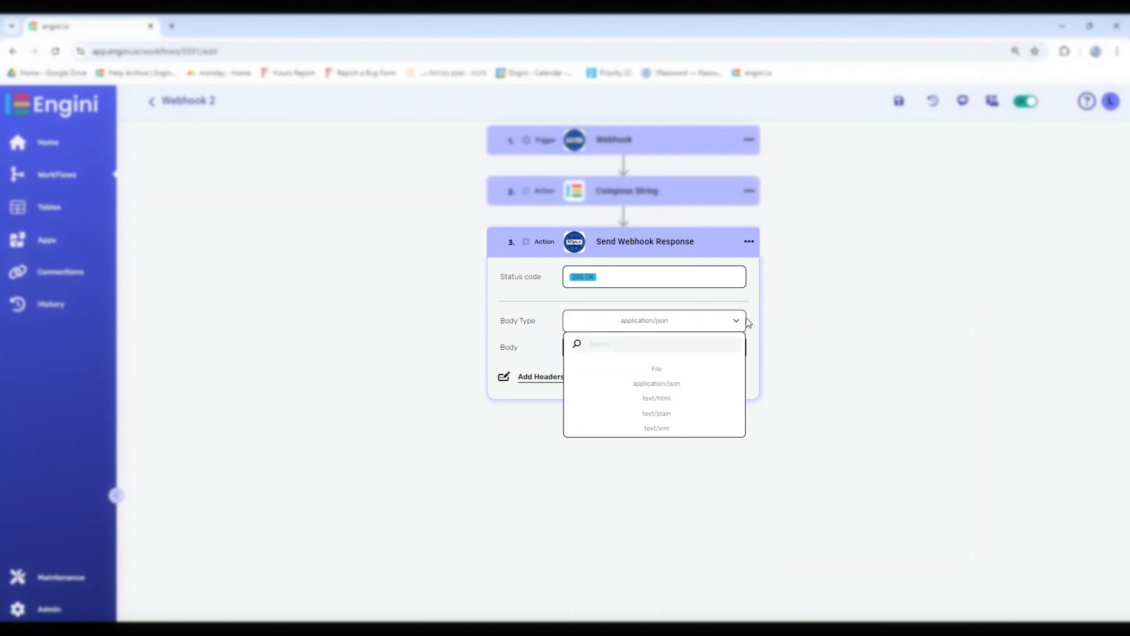
click(736, 322)
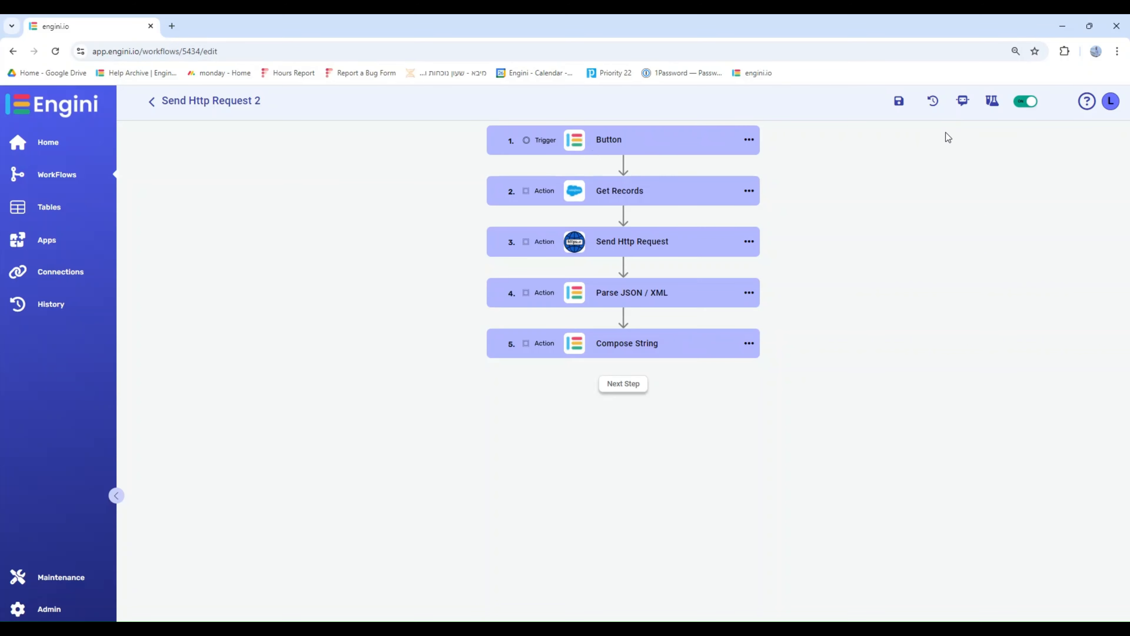
- Run Send Http Request 2 as a manual test and expand its Send Http Request, Parse JSON / XML and Compose String log entries
click(991, 102)
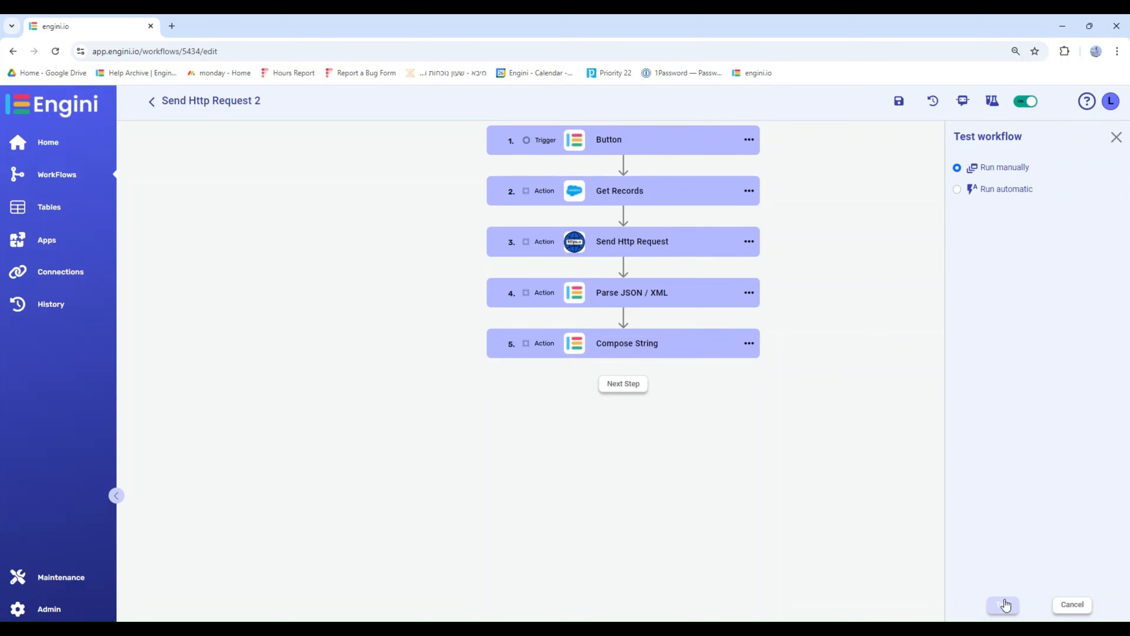
click(1004, 605)
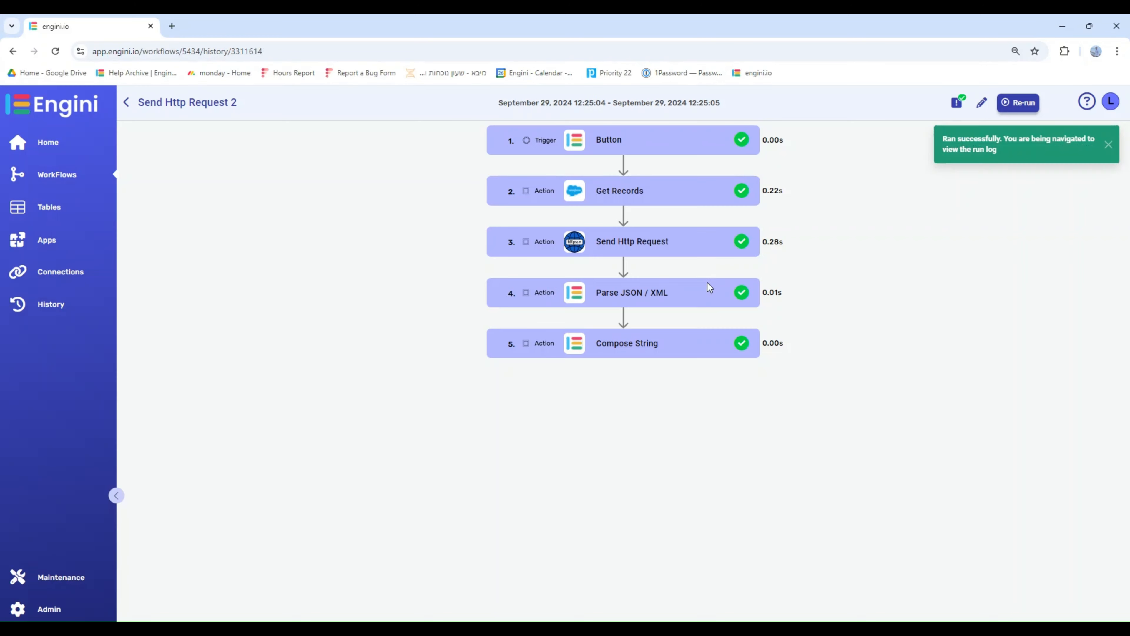
click(668, 251)
click(634, 474)
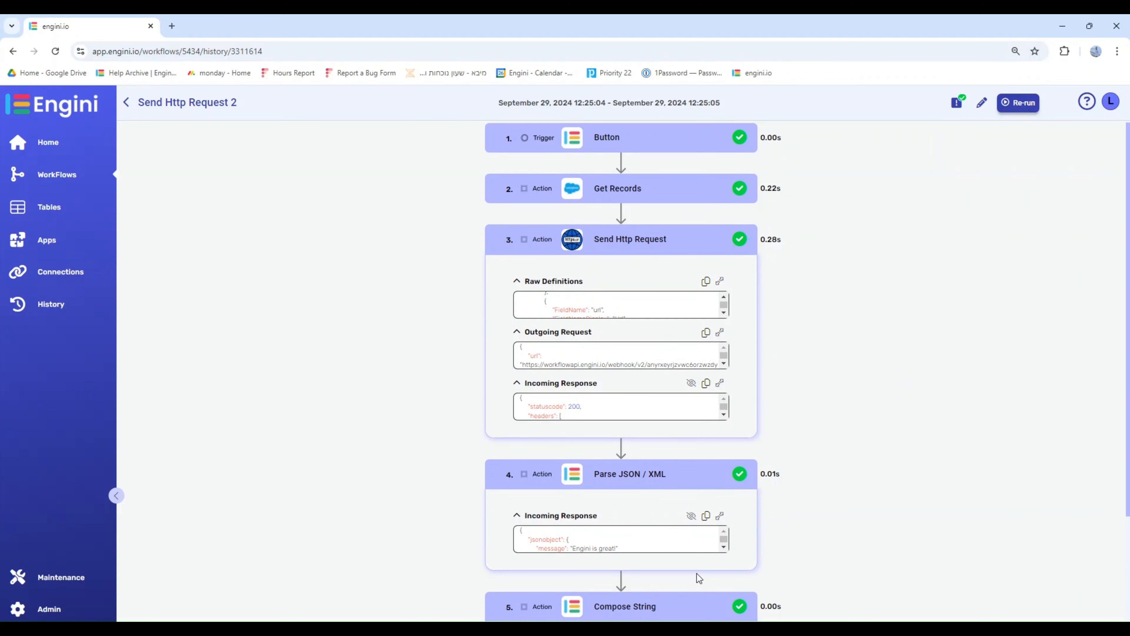
click(638, 608)
scroll(713, 305, down, 2)
- Examine the full incoming responses of the Send Http Request, Parse JSON / XML and Compose String steps
click(720, 266)
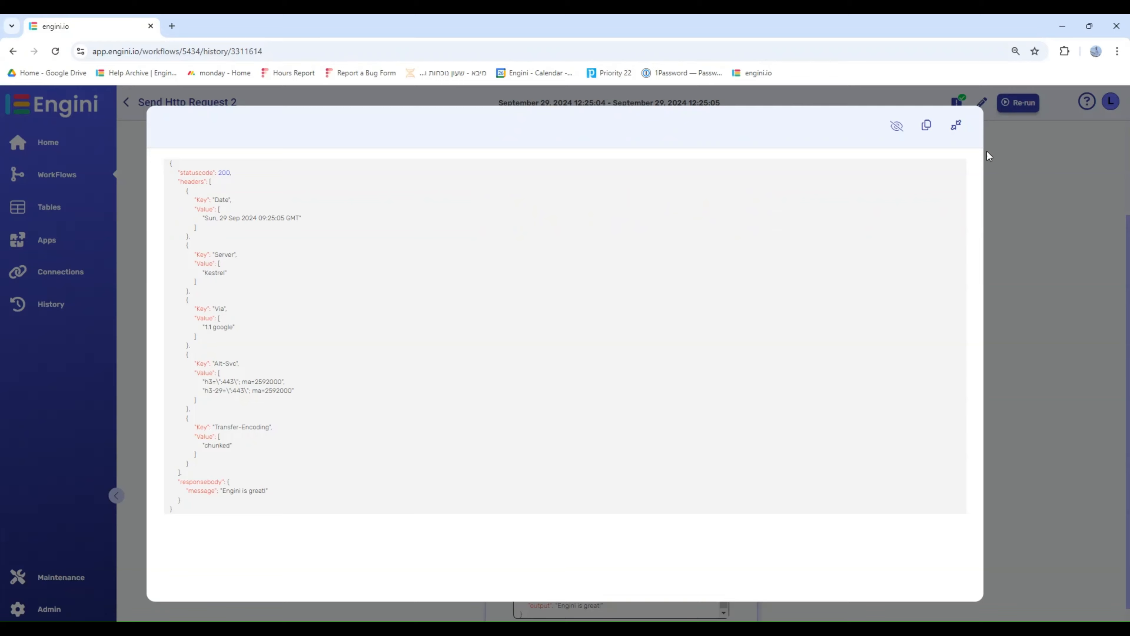
click(956, 125)
click(720, 382)
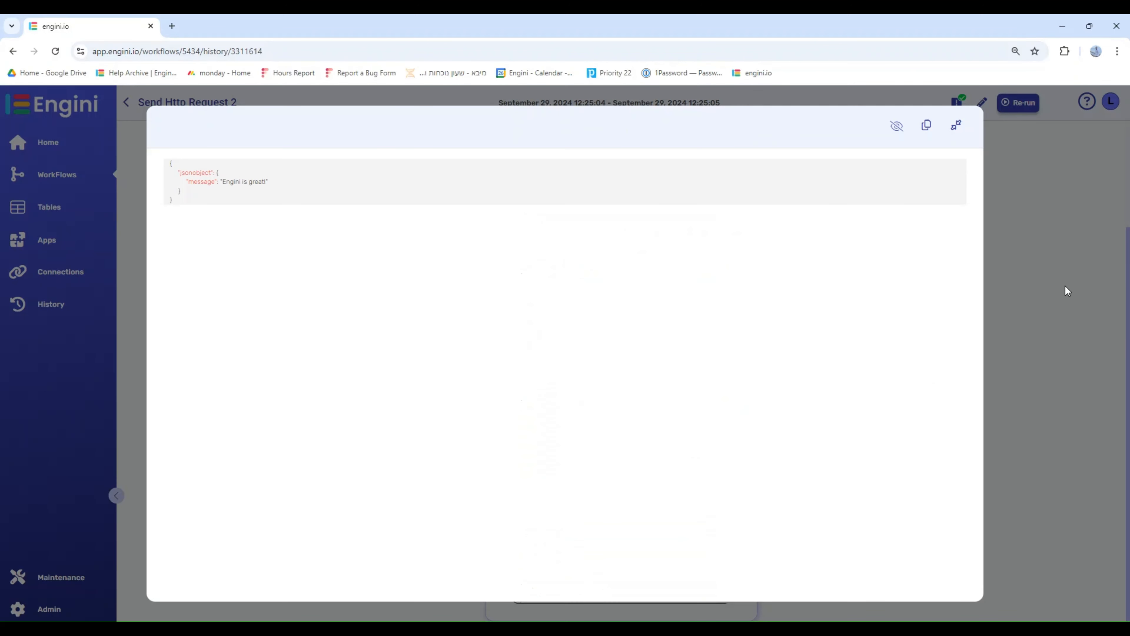
click(961, 135)
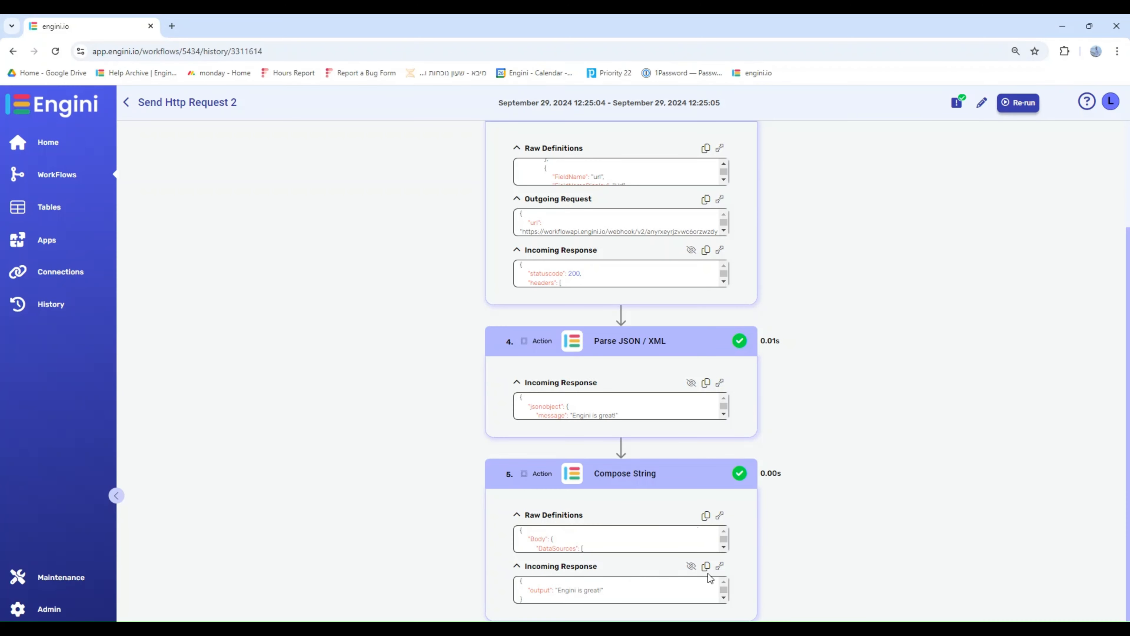
click(720, 566)
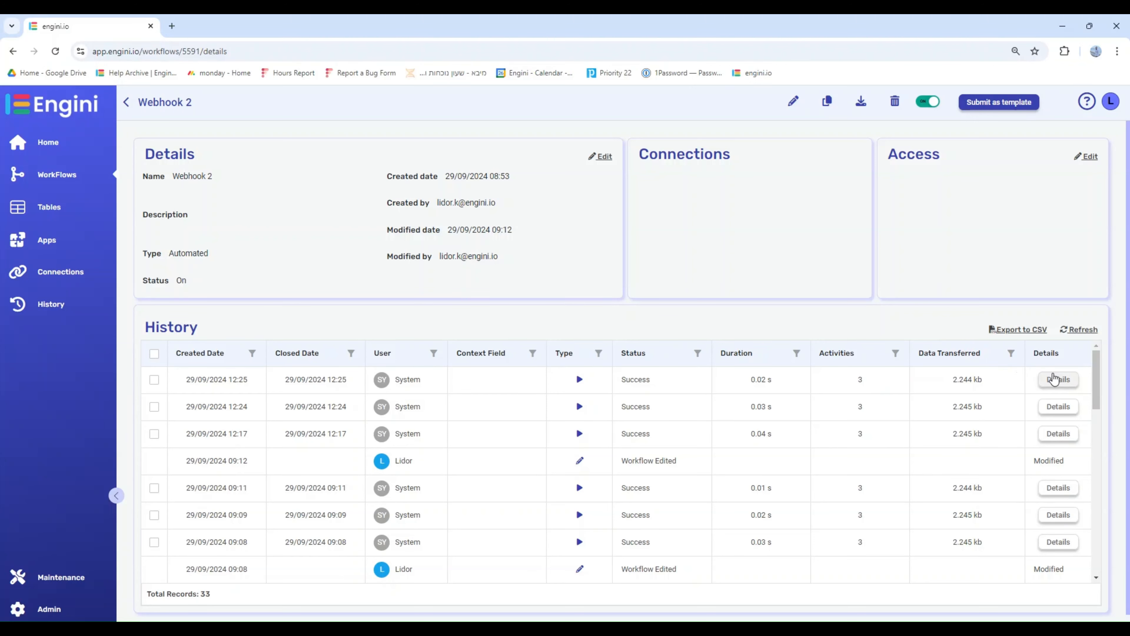
- Open Webhook 2's latest run and view the full outgoing request of its Send Webhook Response step
click(1054, 379)
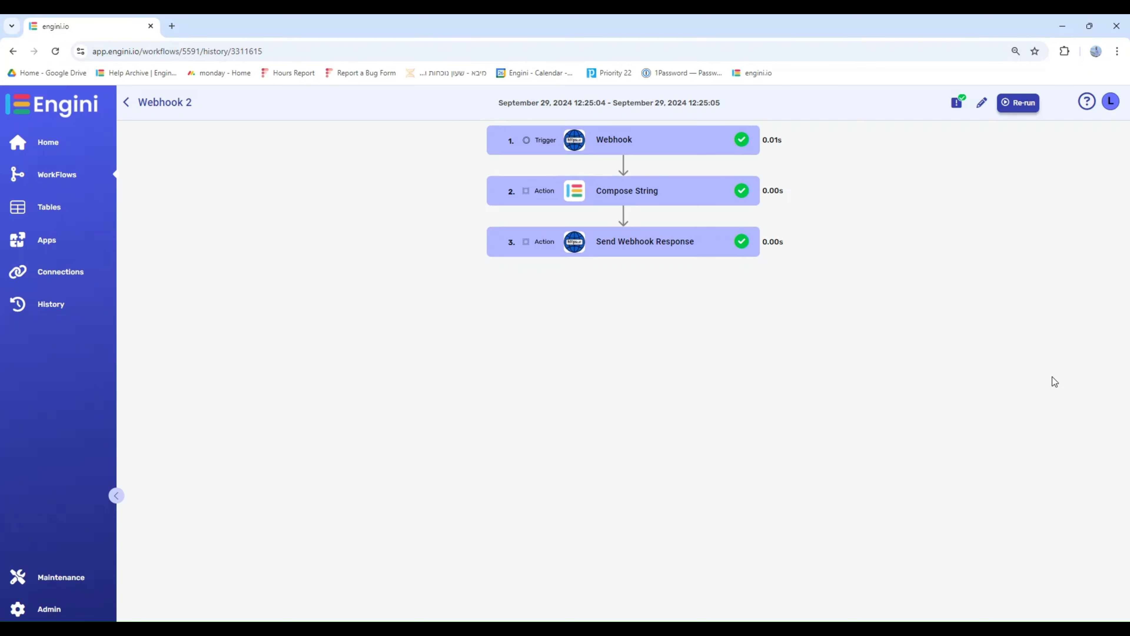
click(672, 250)
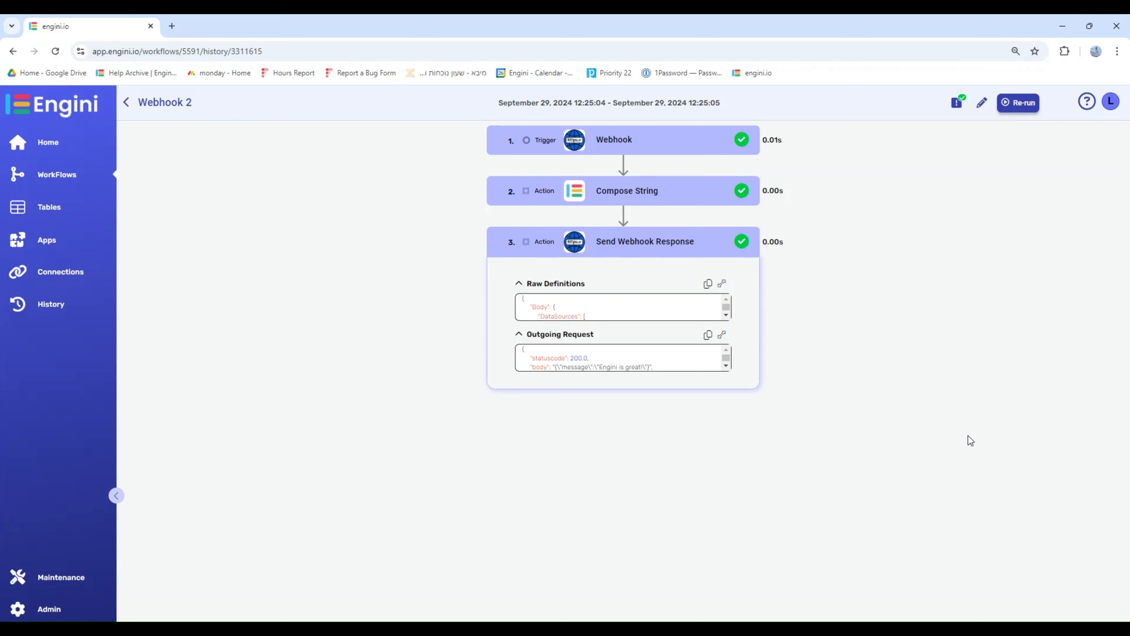
click(722, 335)
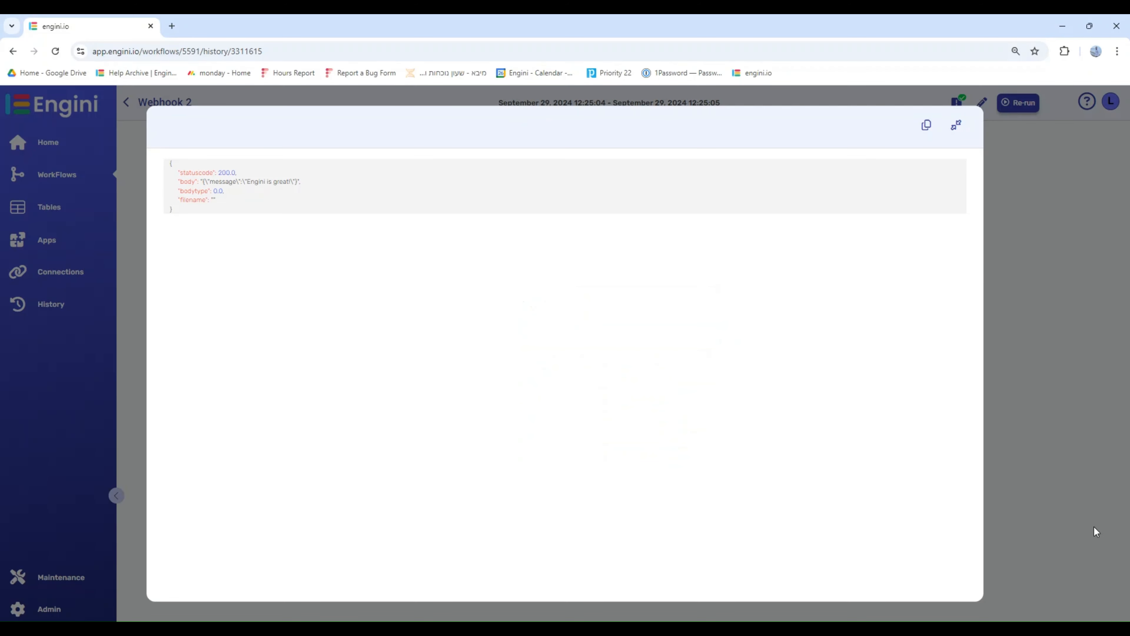